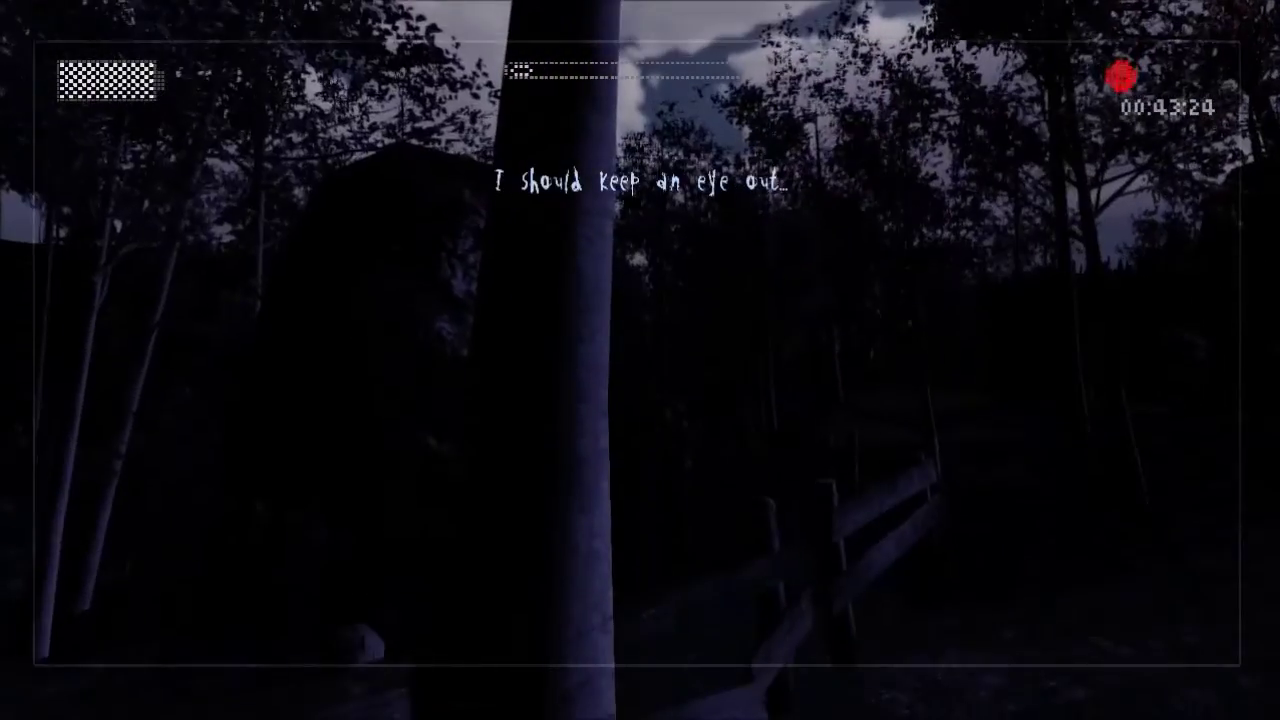
pyautogui.press('Escape')
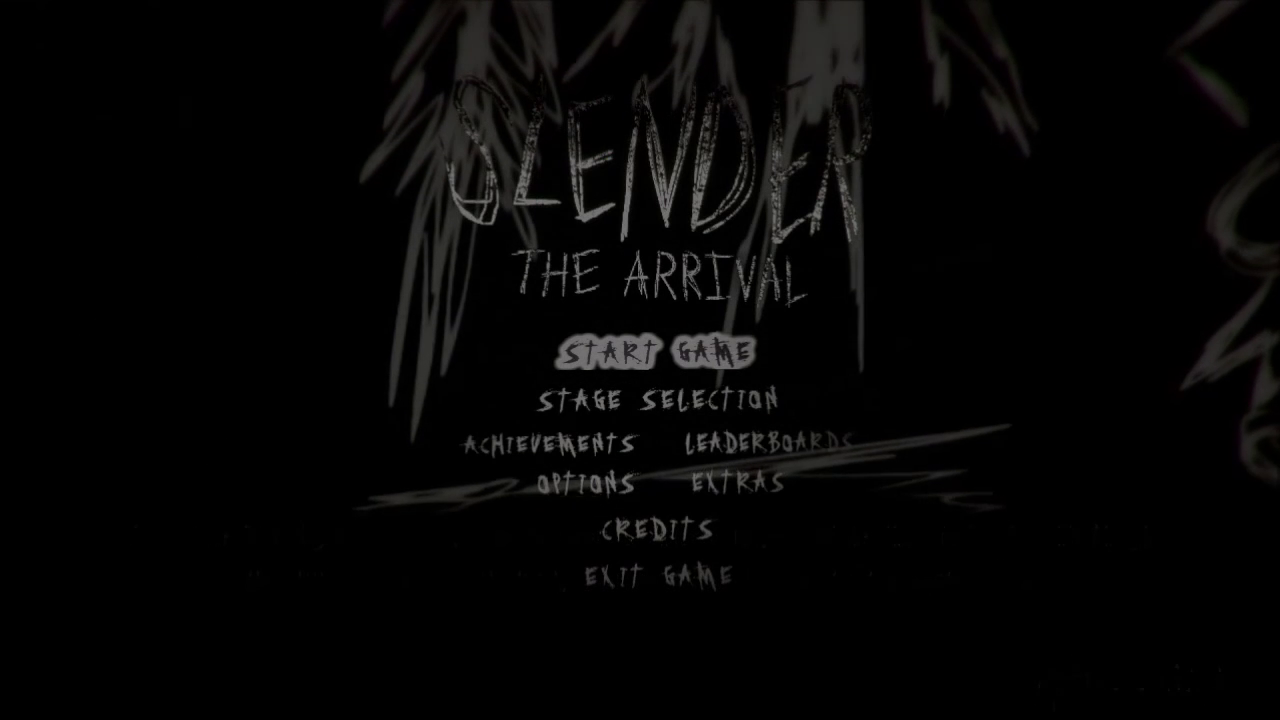
pyautogui.press('Down')
pyautogui.press('Return')
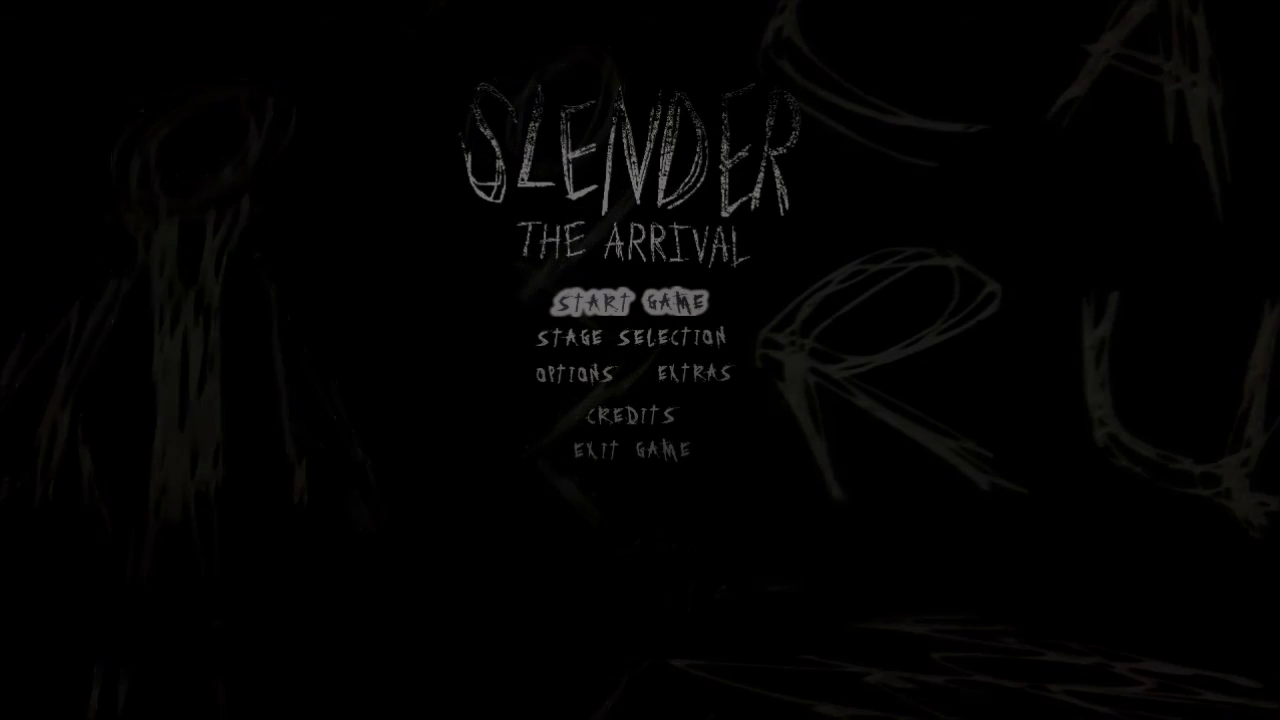
pyautogui.press('Return')
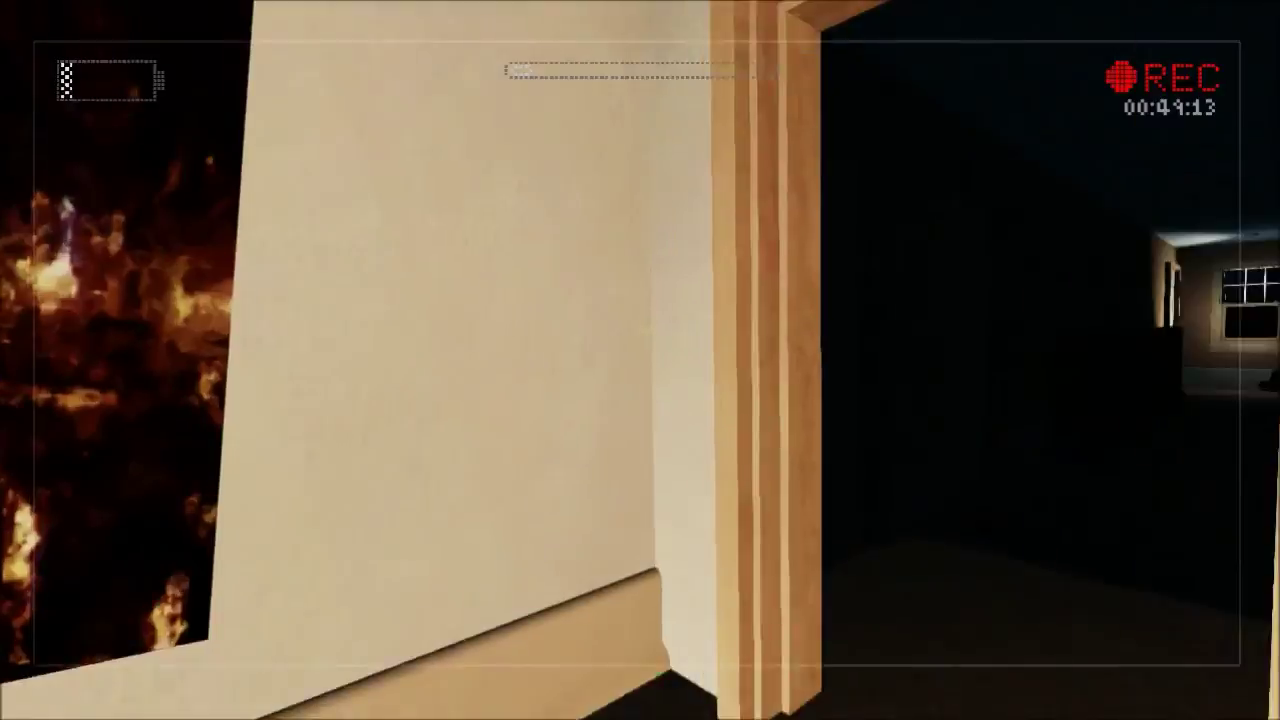
pyautogui.press('w')
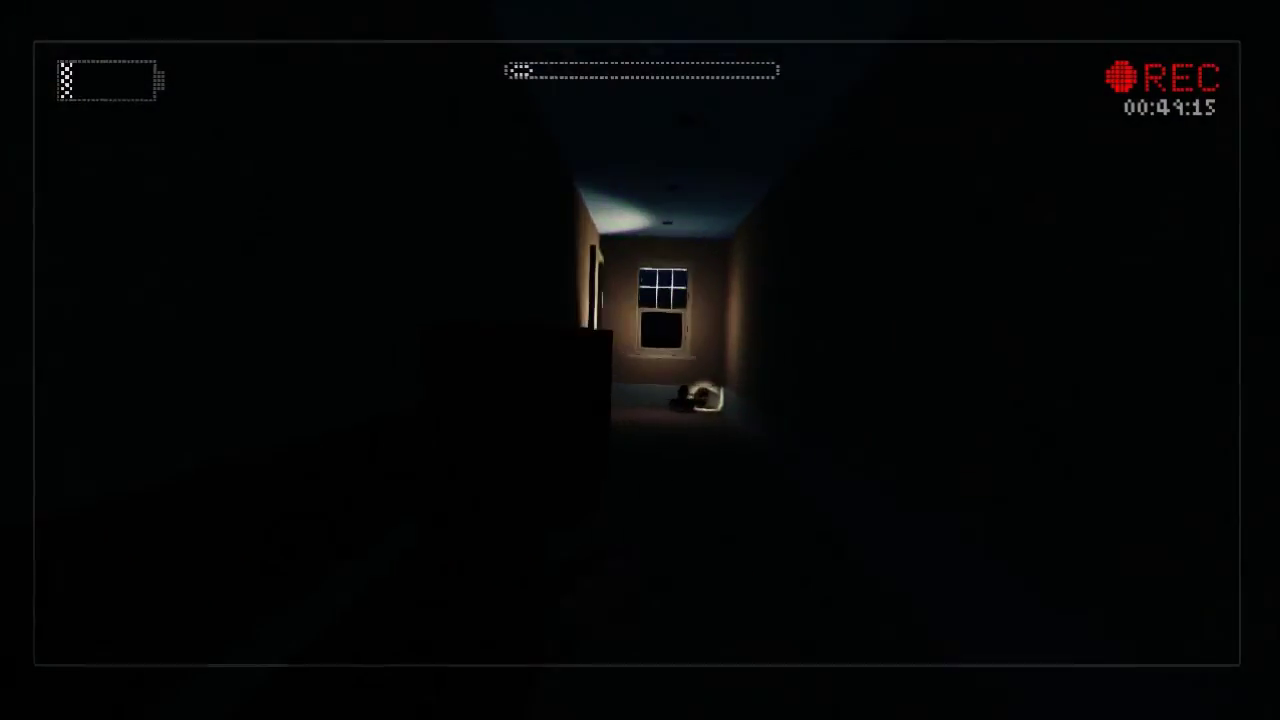
pyautogui.press('w')
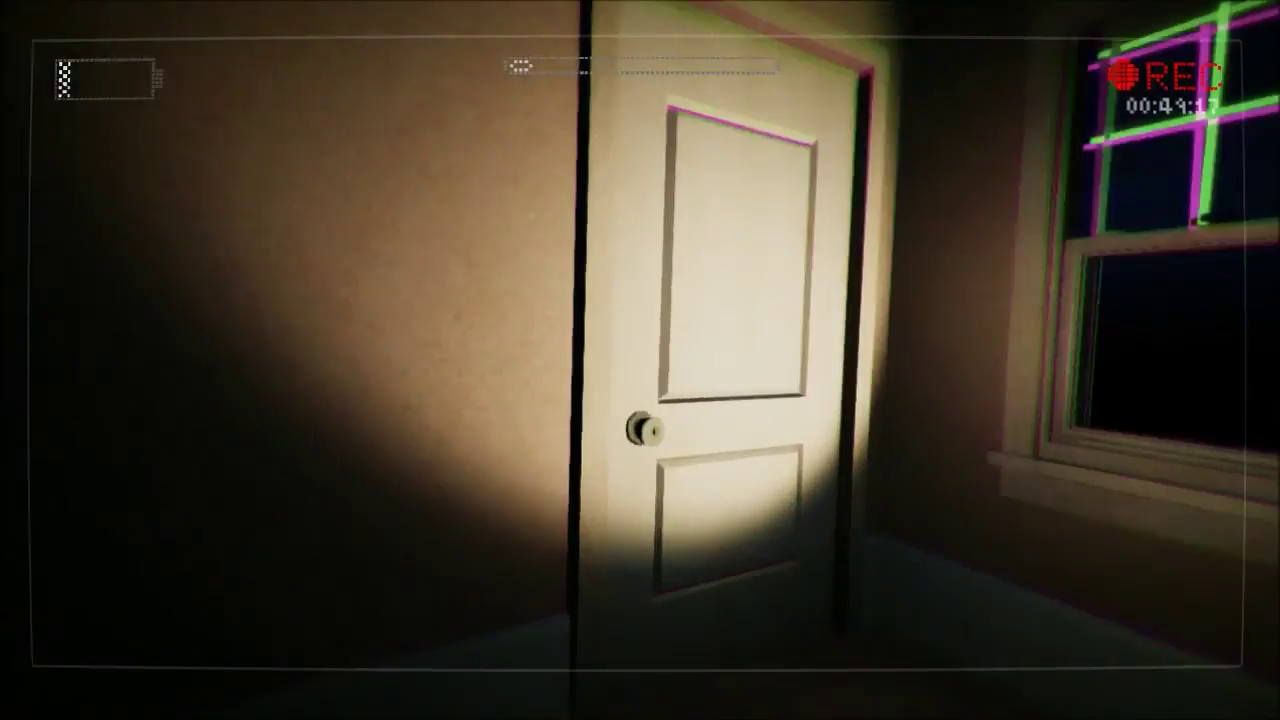
pyautogui.press('w')
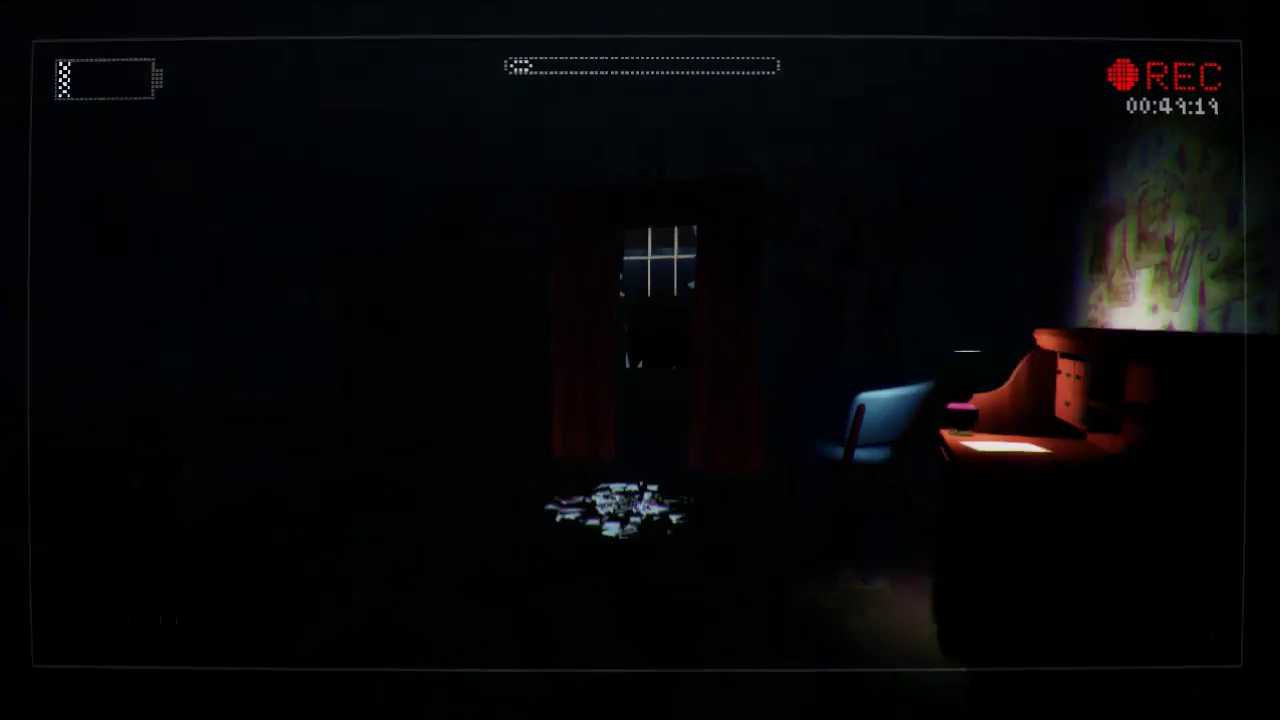
pyautogui.press('w')
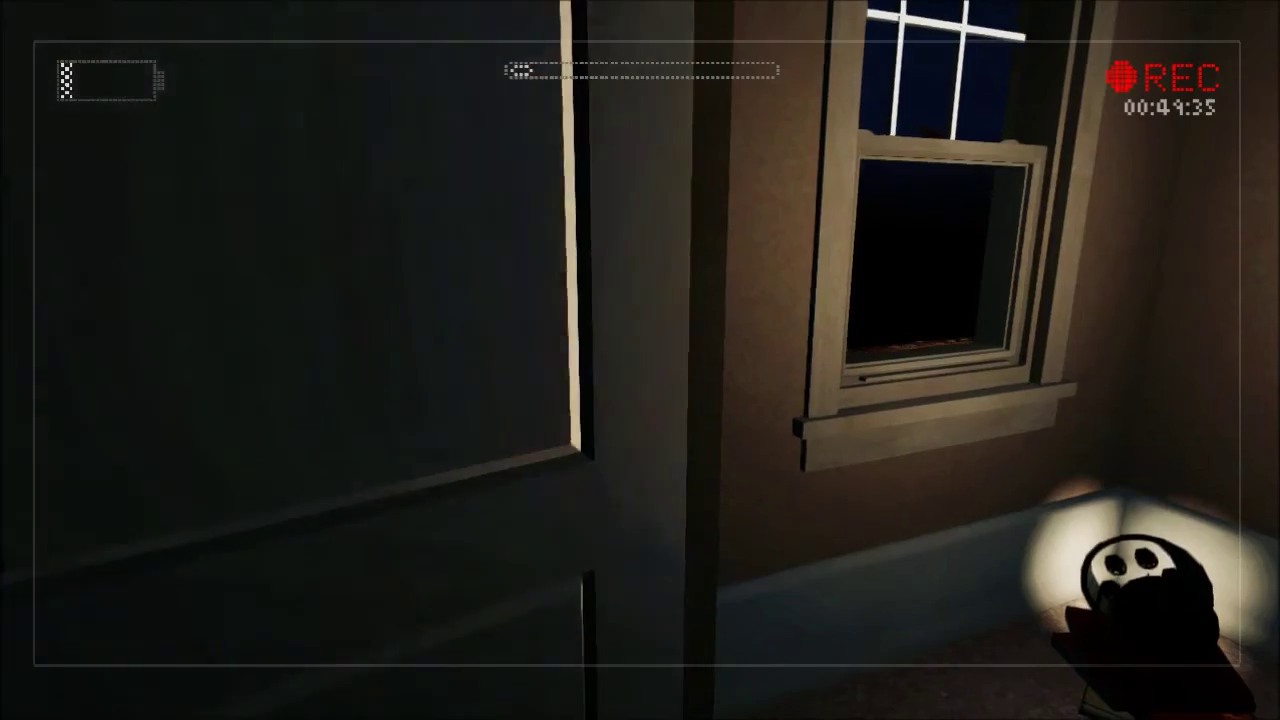
pyautogui.press('w')
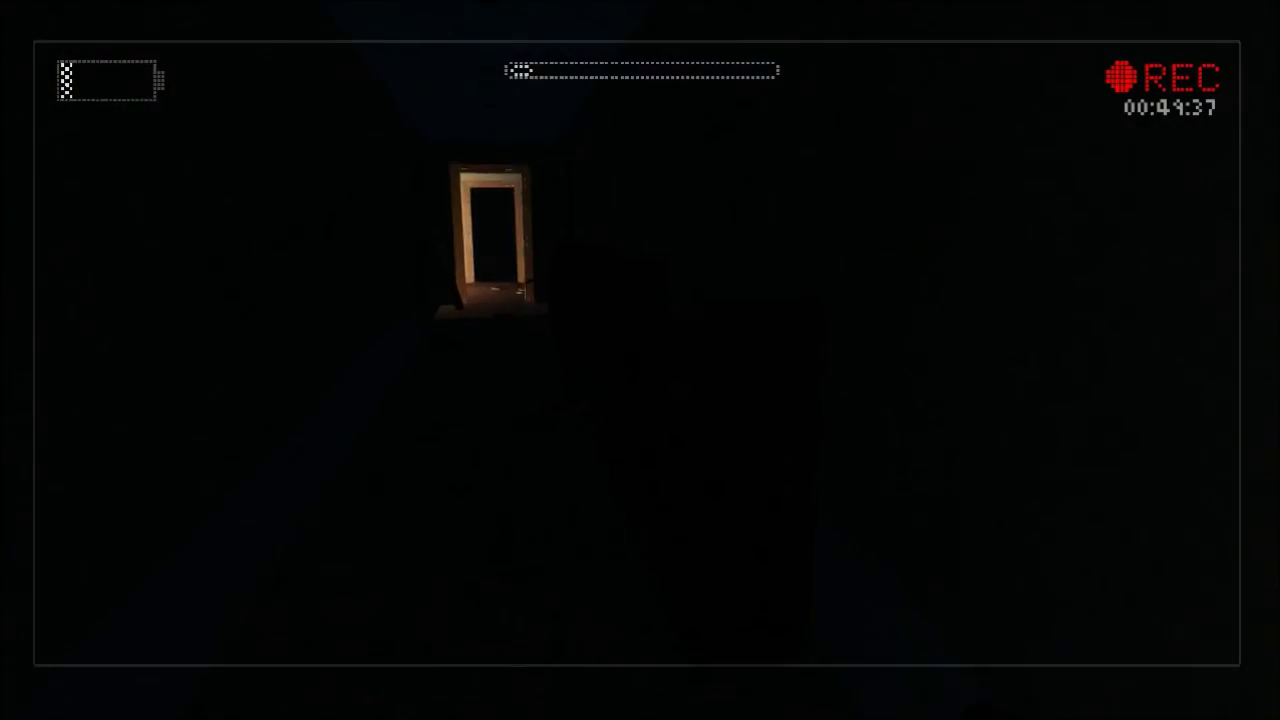
pyautogui.press('w')
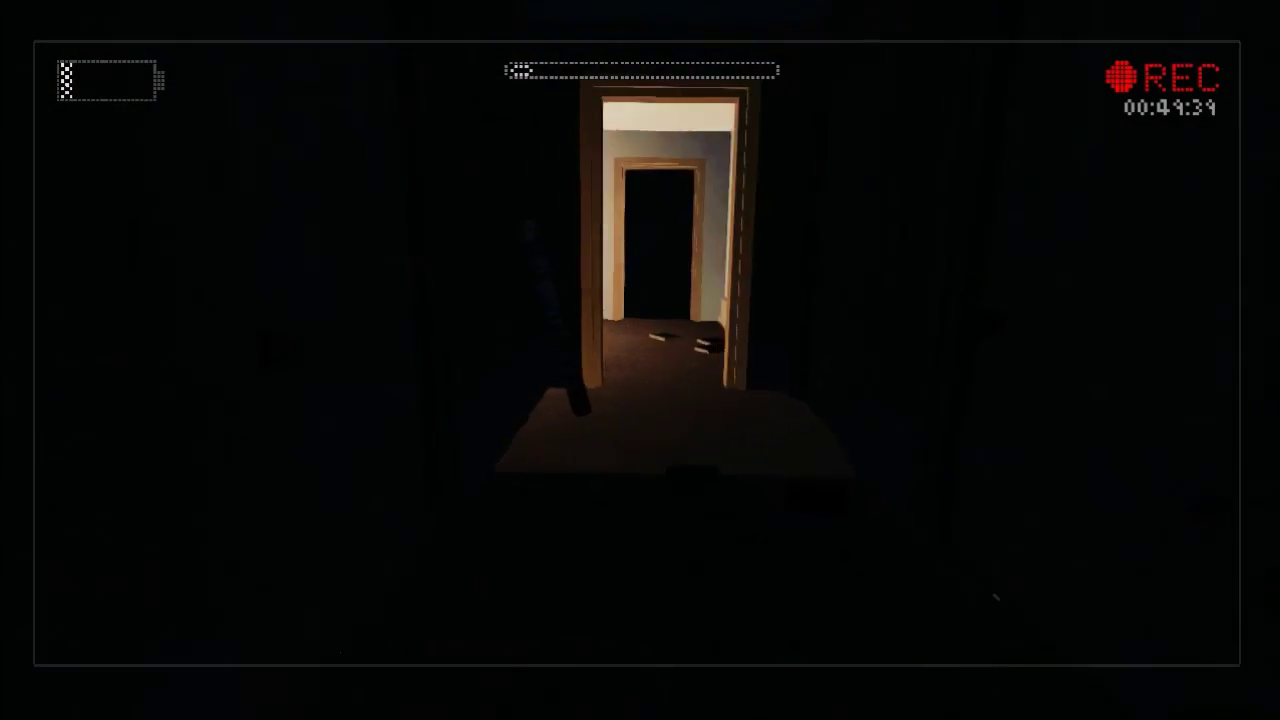
pyautogui.press('w')
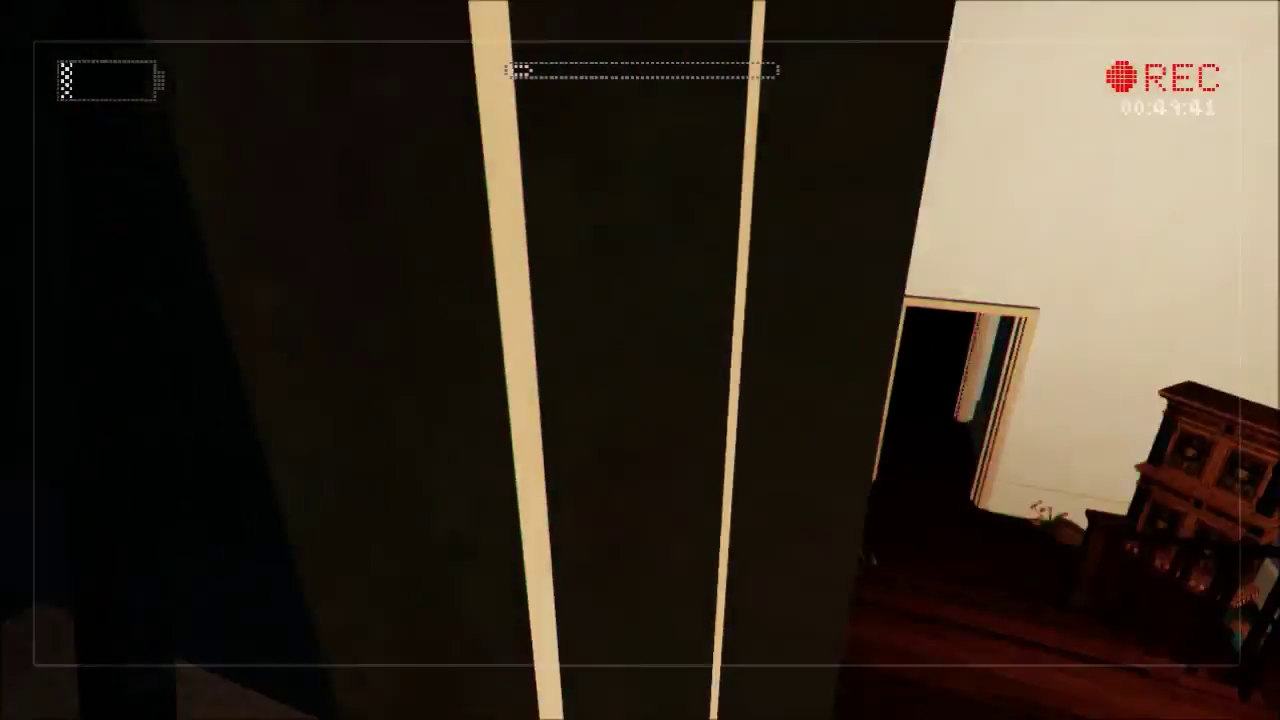
pyautogui.press('w')
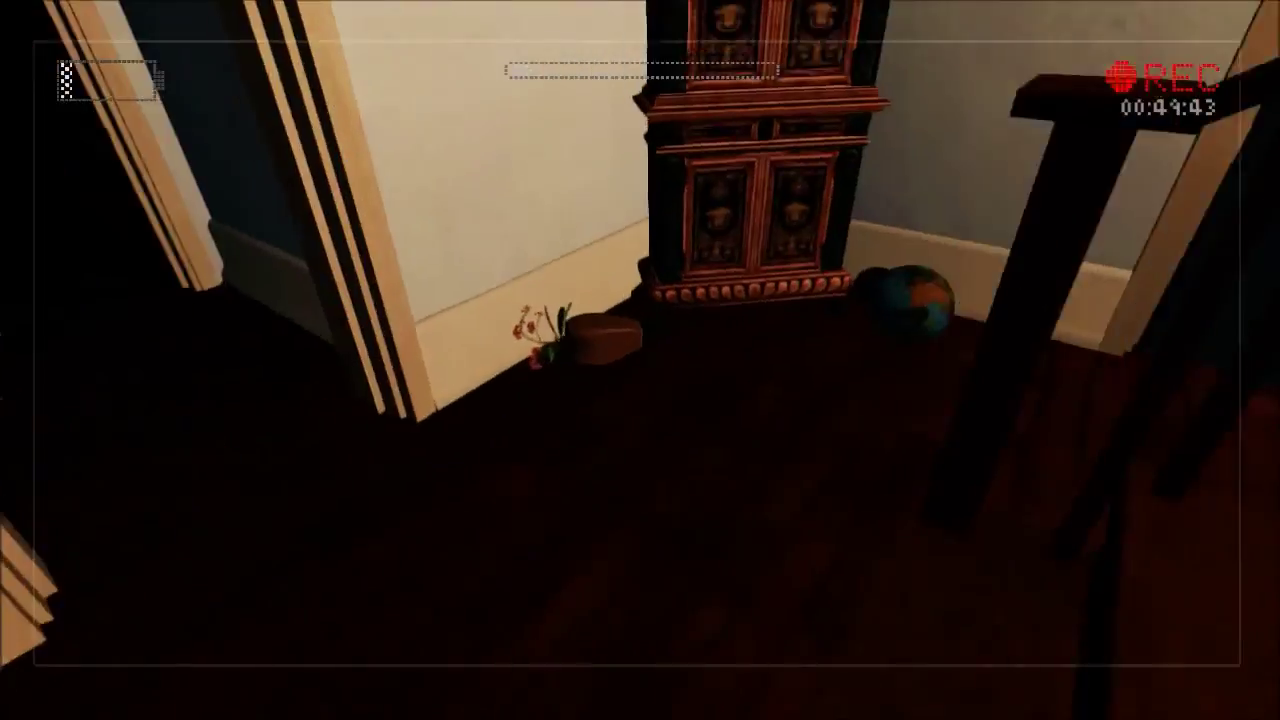
pyautogui.press('w')
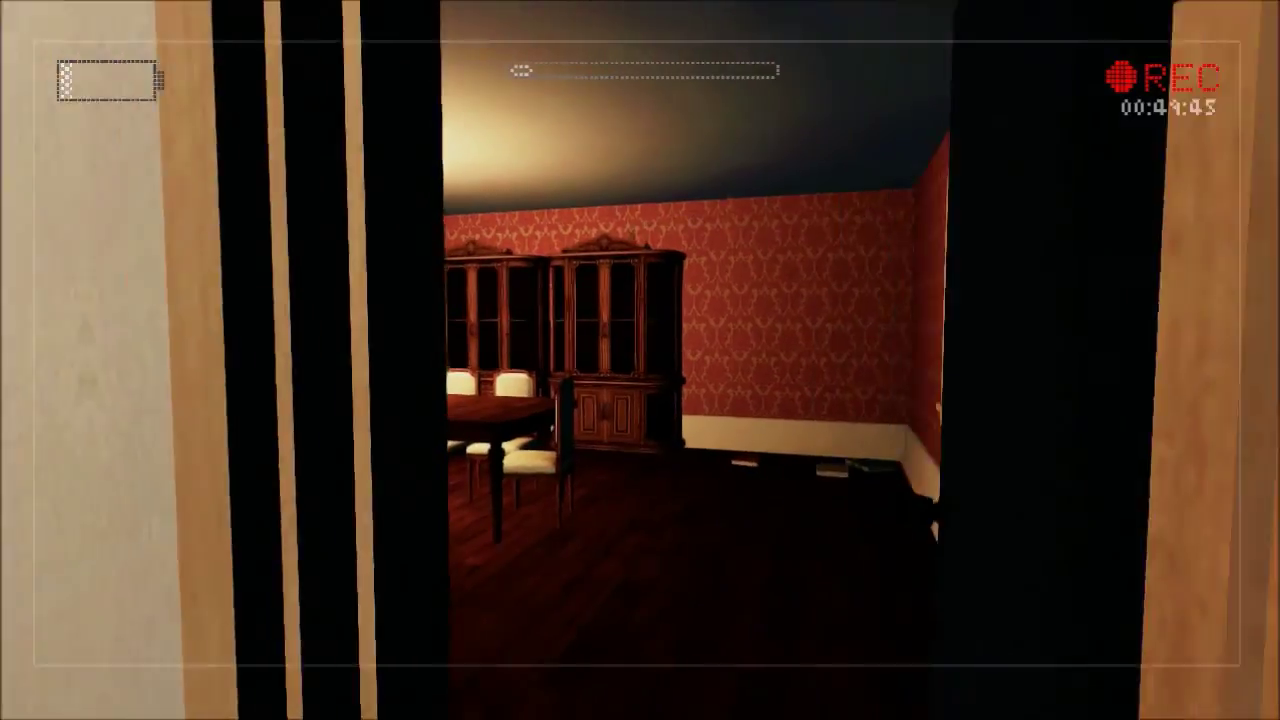
pyautogui.press('w')
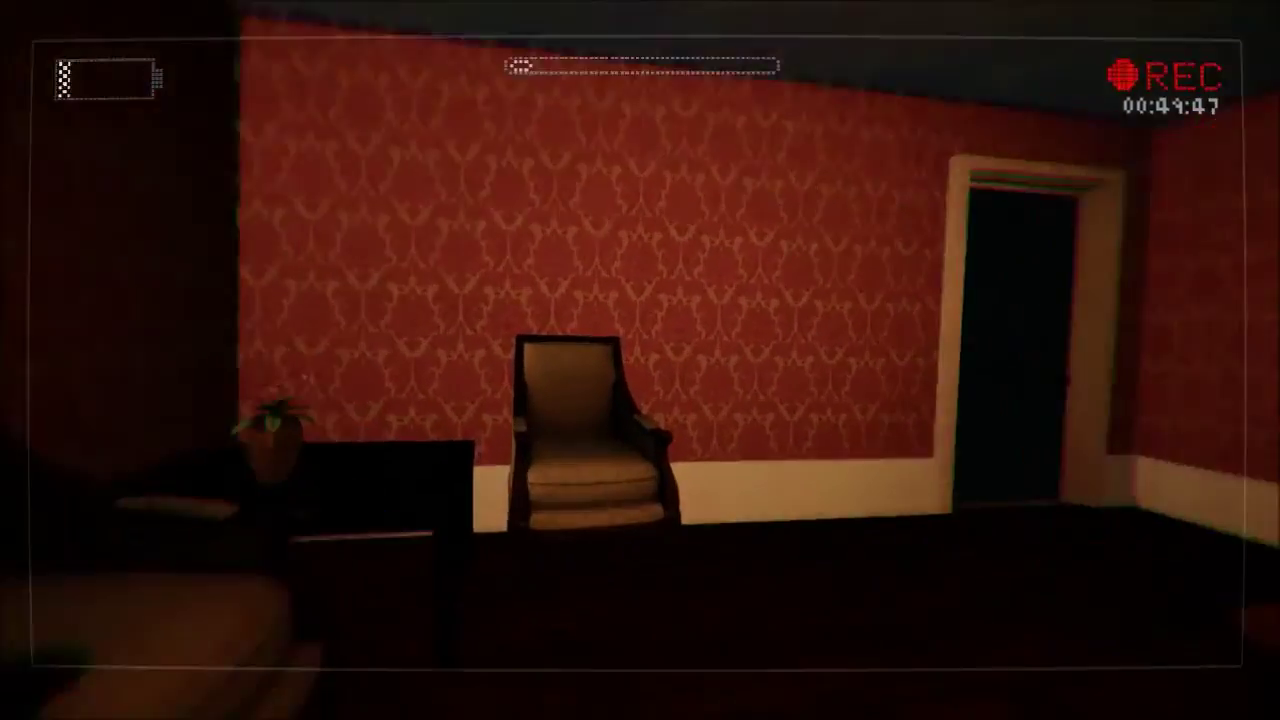
pyautogui.press('w')
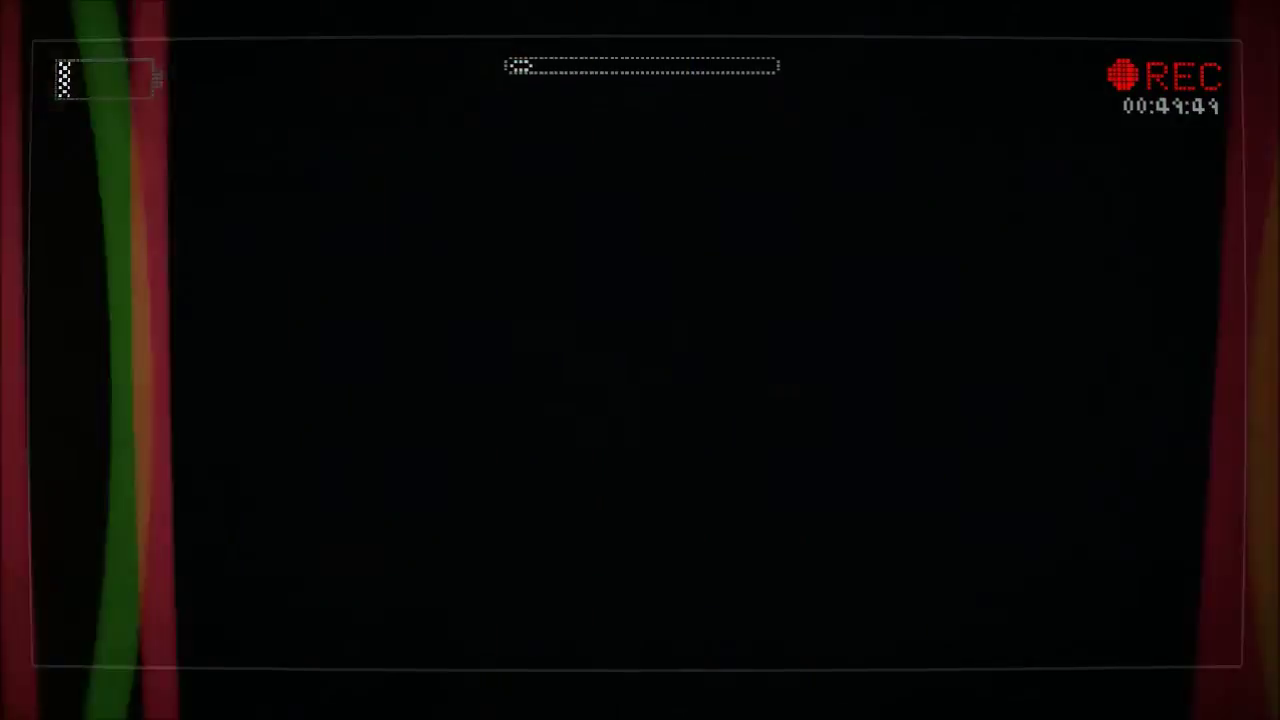
pyautogui.press('w')
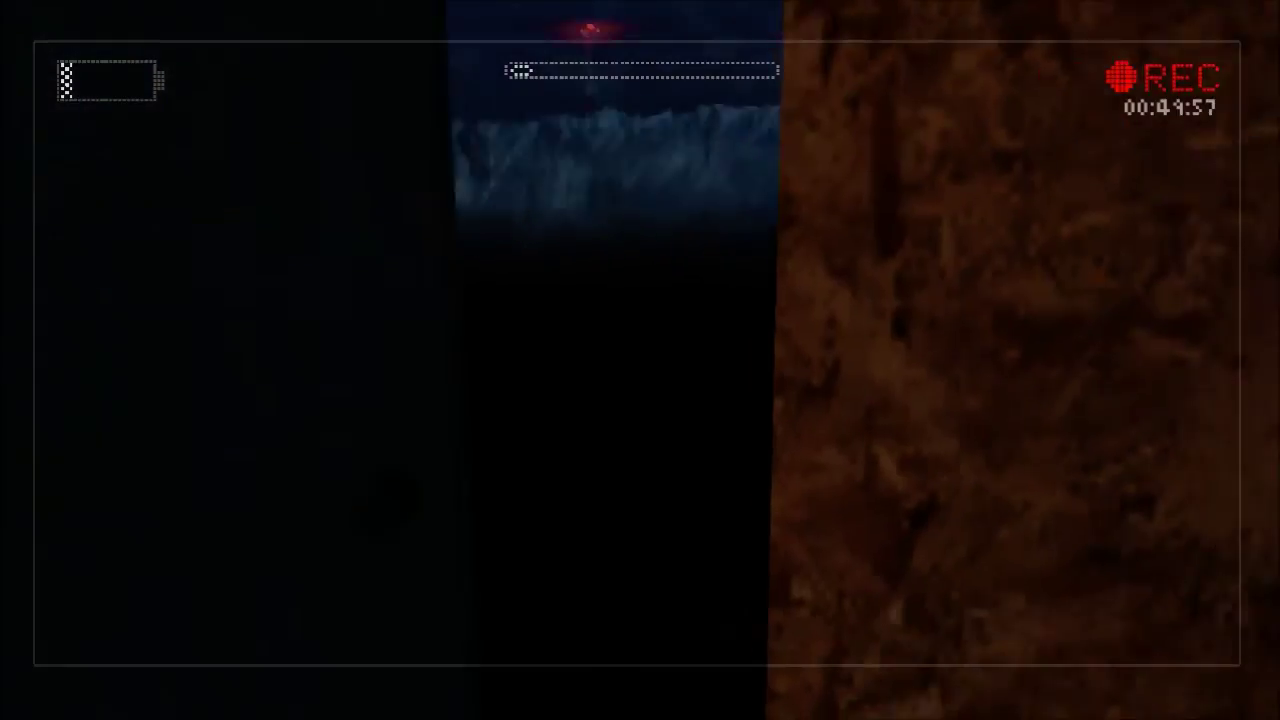
pyautogui.press('w')
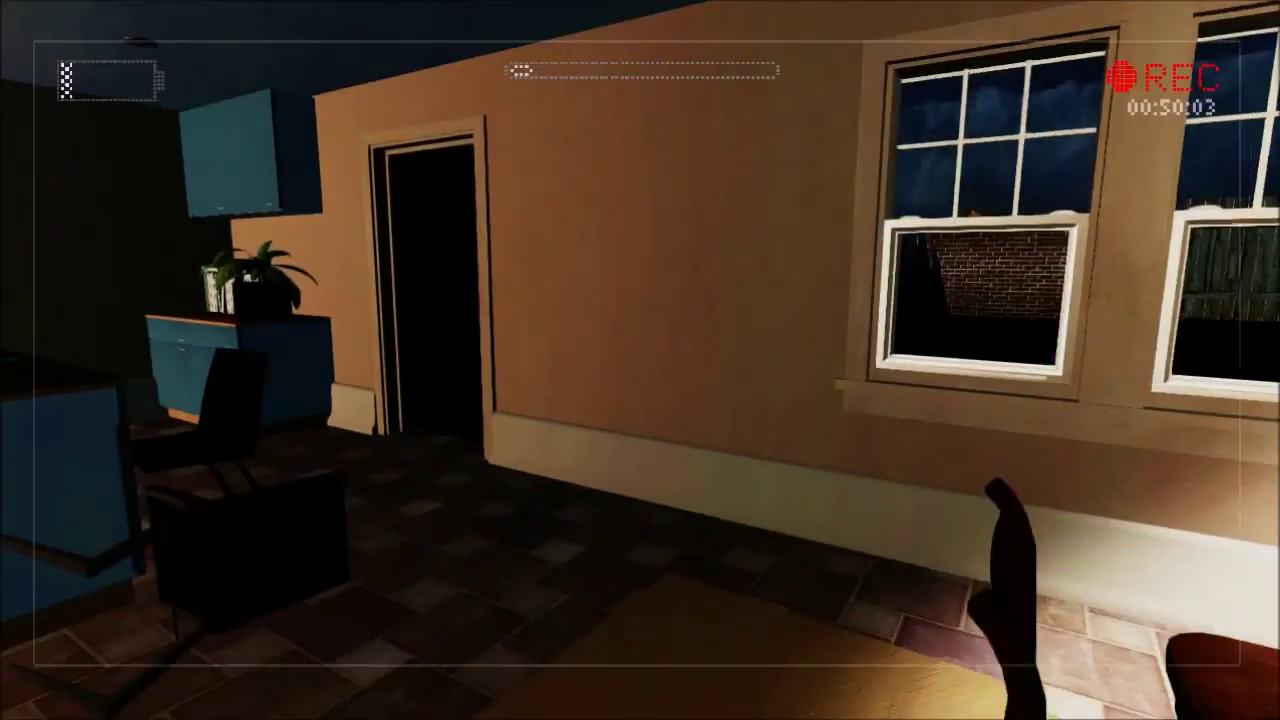
pyautogui.press('w')
pyautogui.press('w')
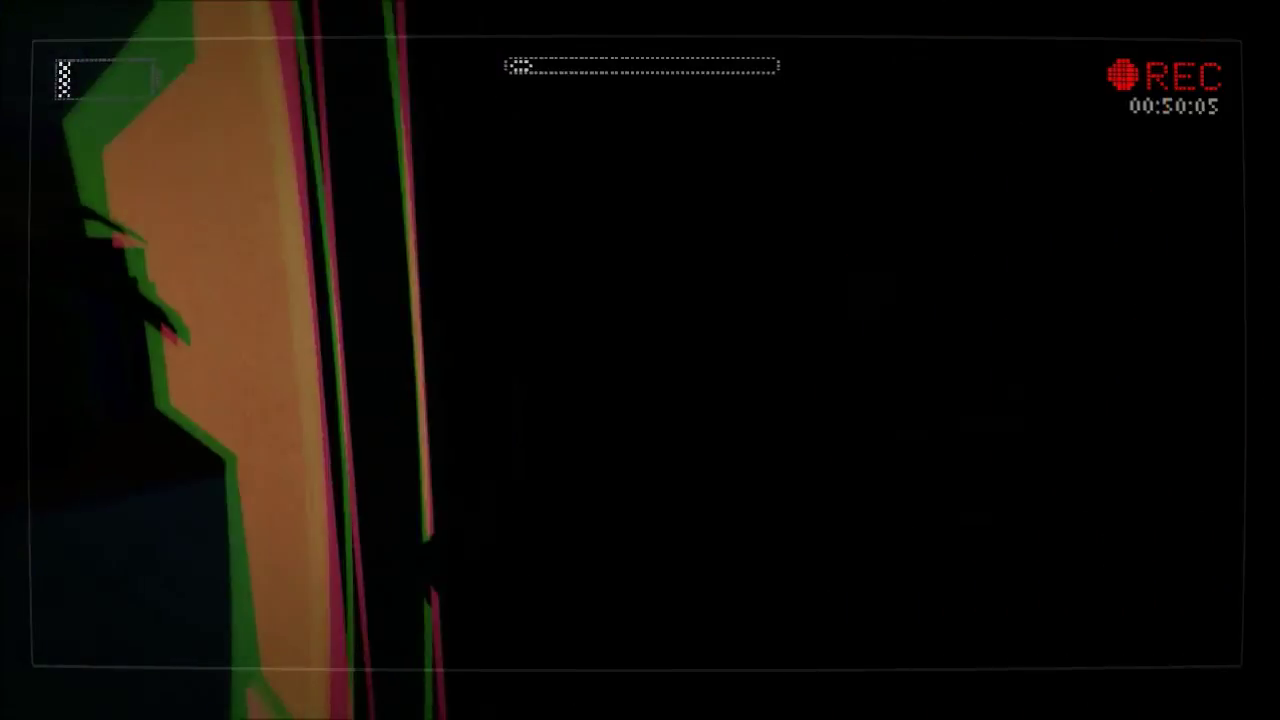
pyautogui.click(640, 360)
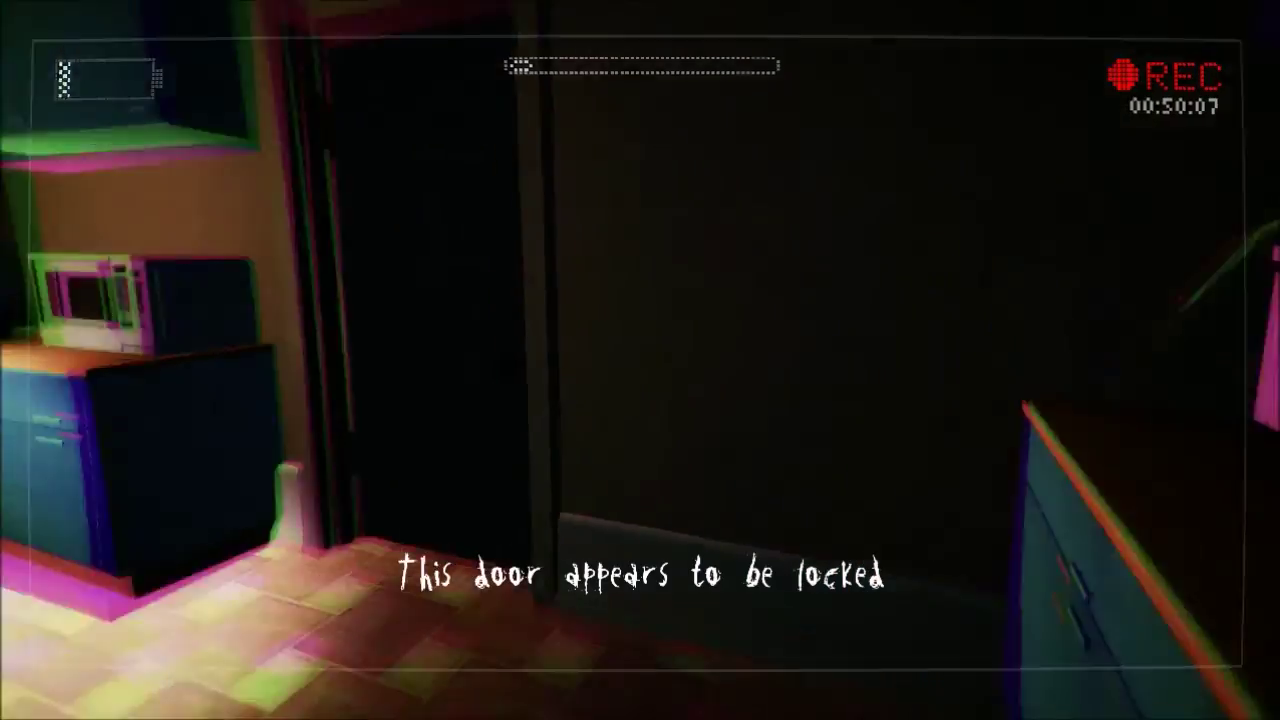
pyautogui.press('w')
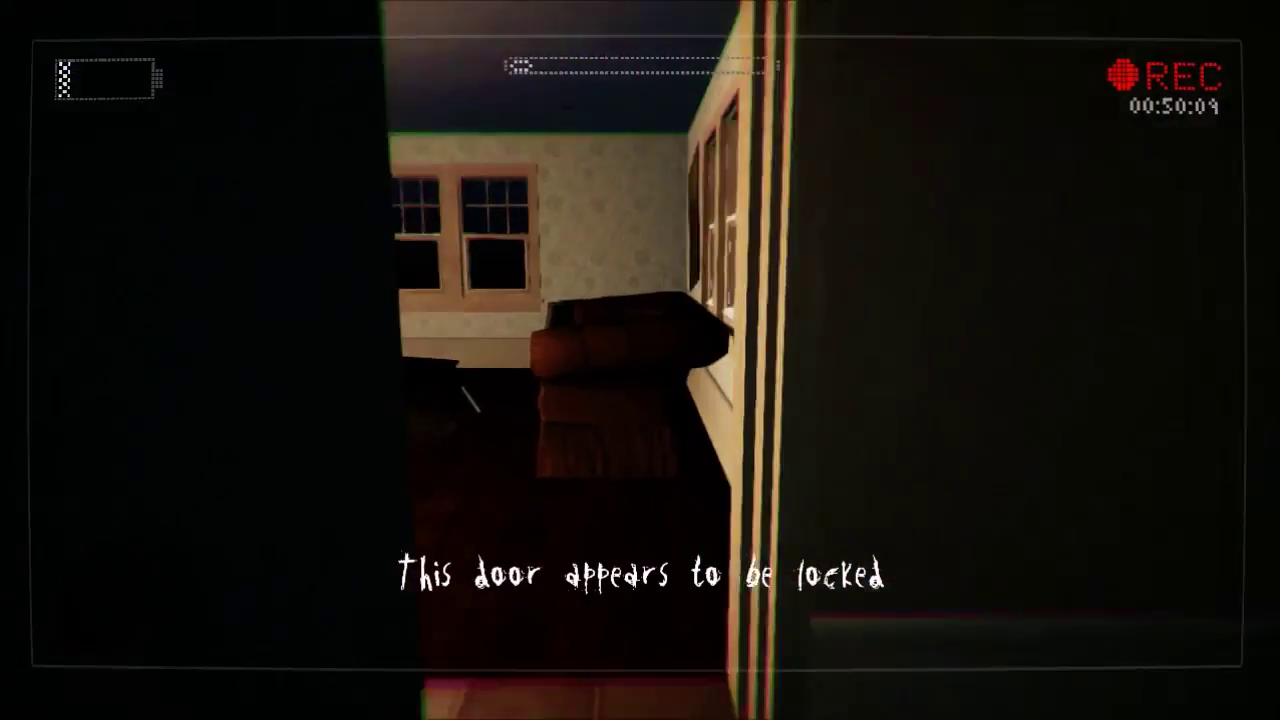
pyautogui.press('w')
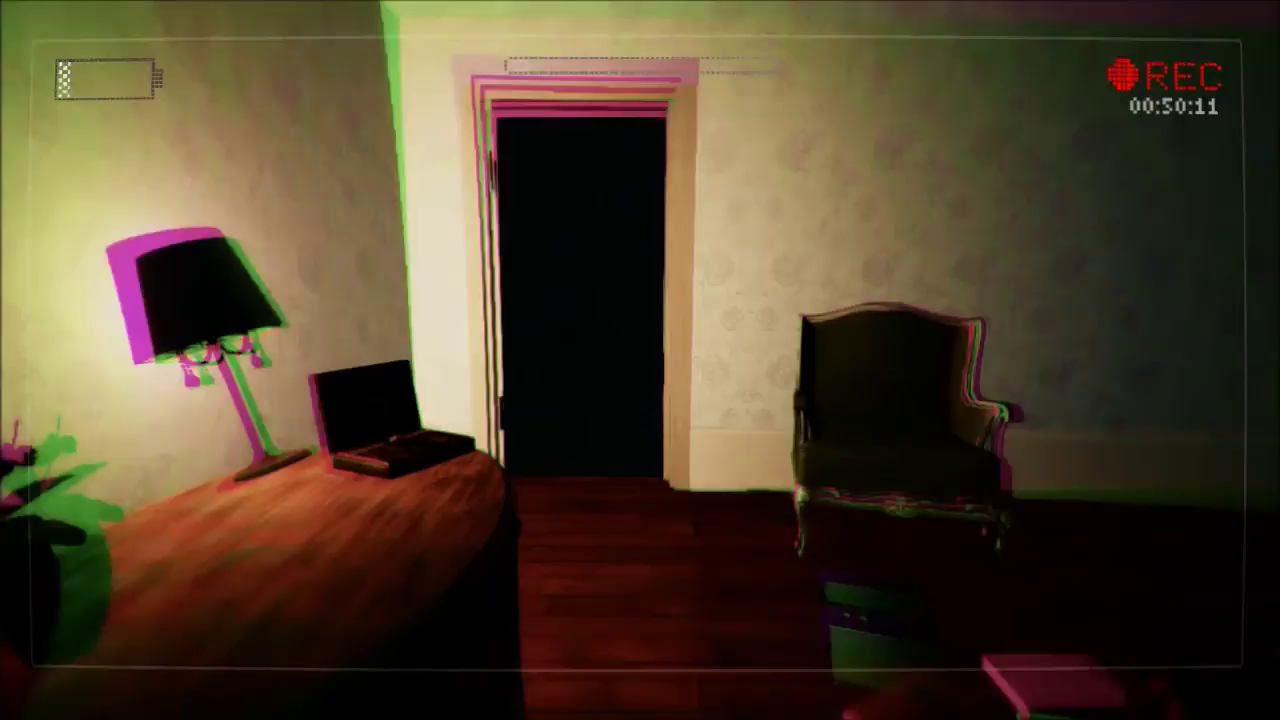
pyautogui.press('w')
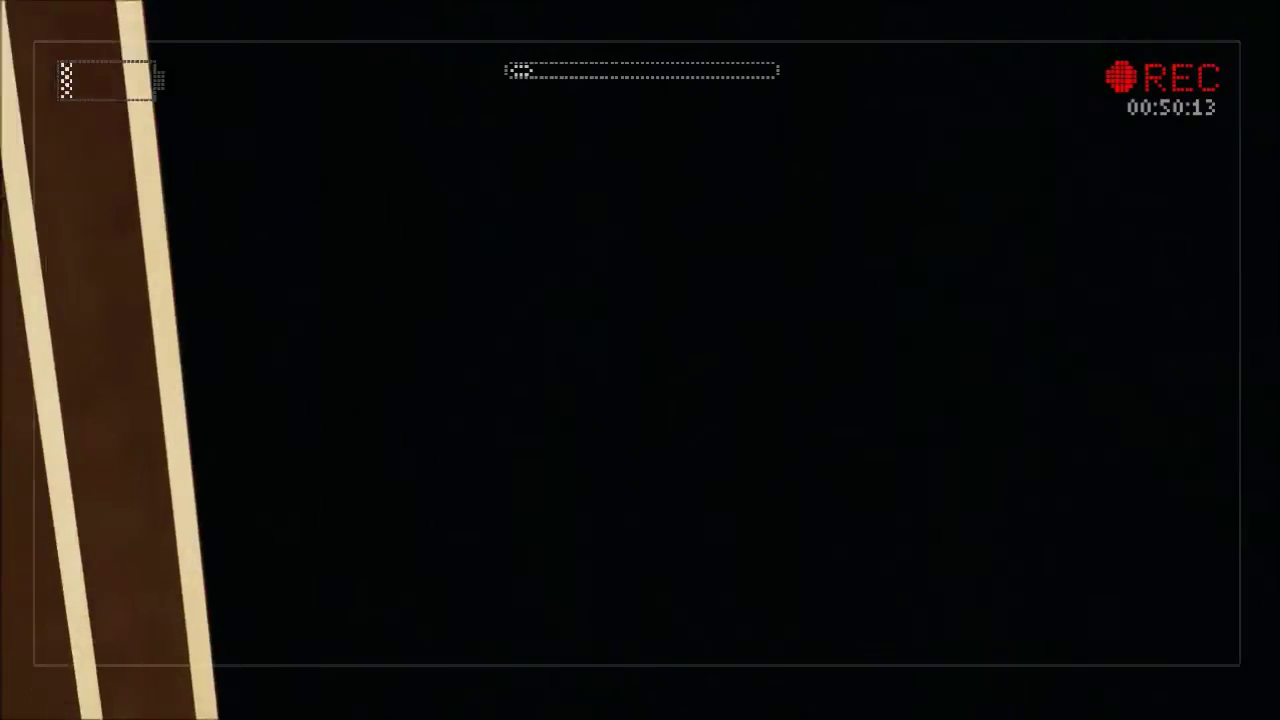
pyautogui.press('w')
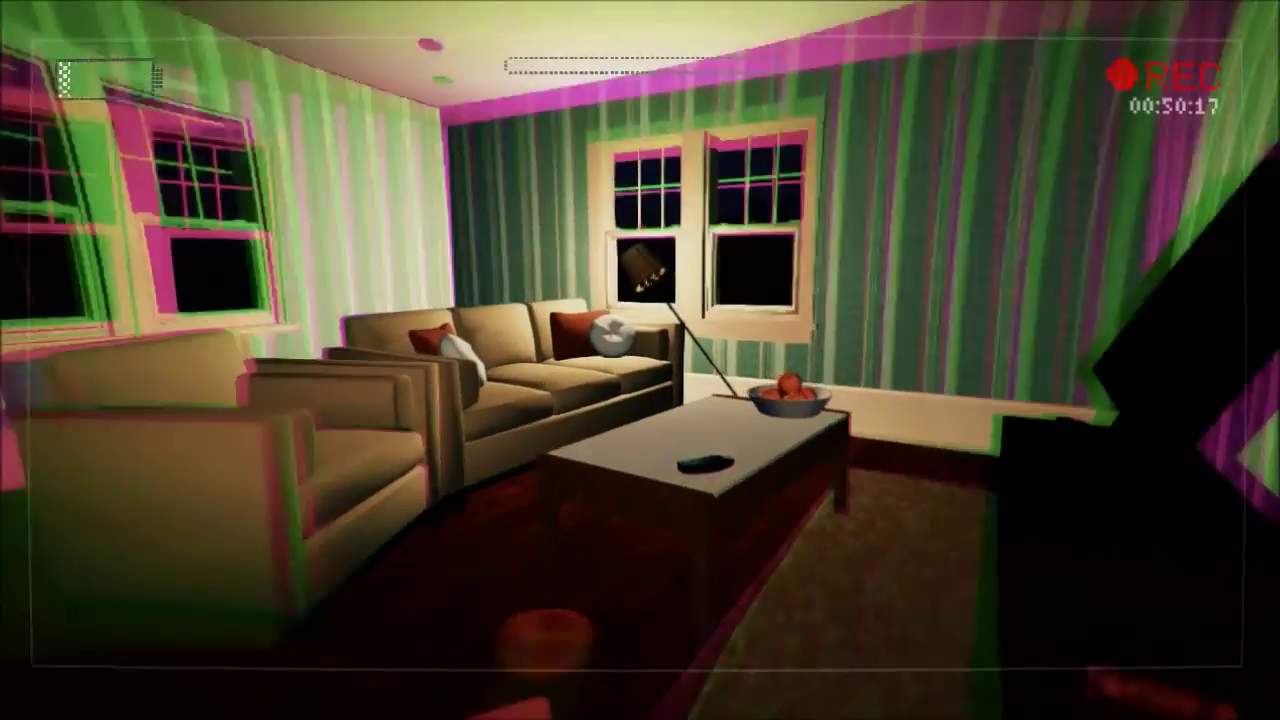
pyautogui.press('w')
pyautogui.press('w')
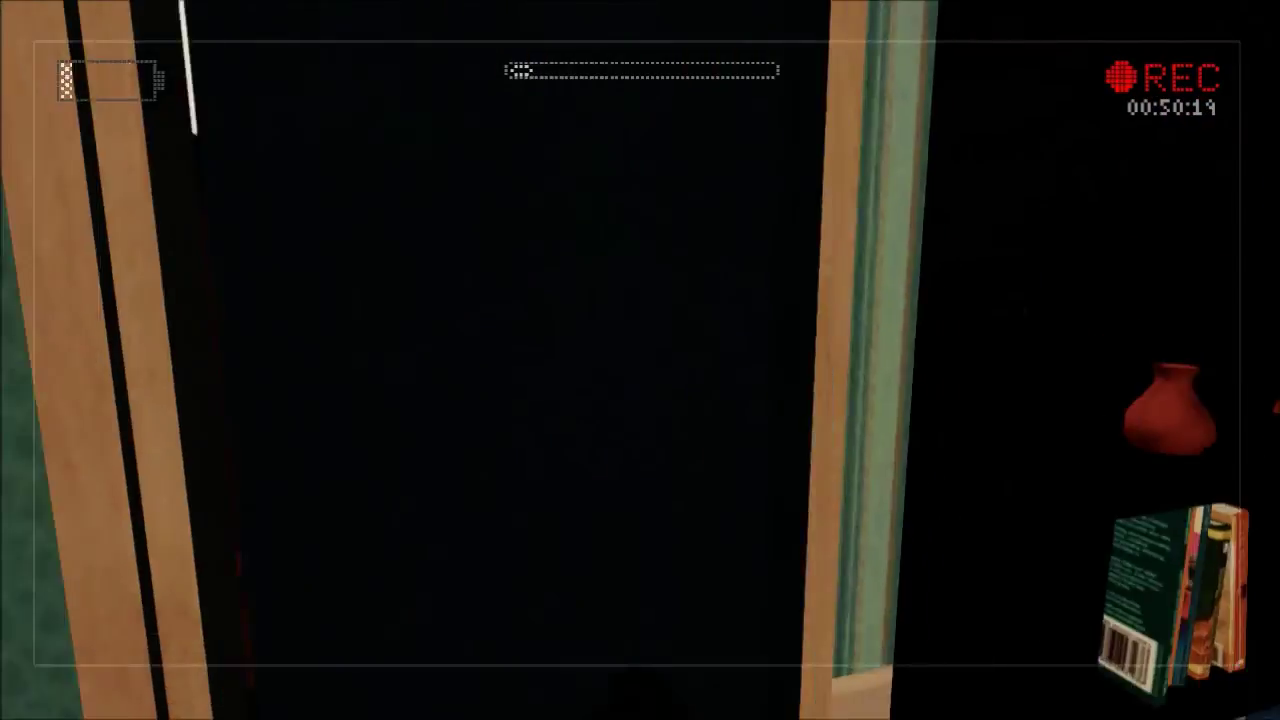
pyautogui.press('w')
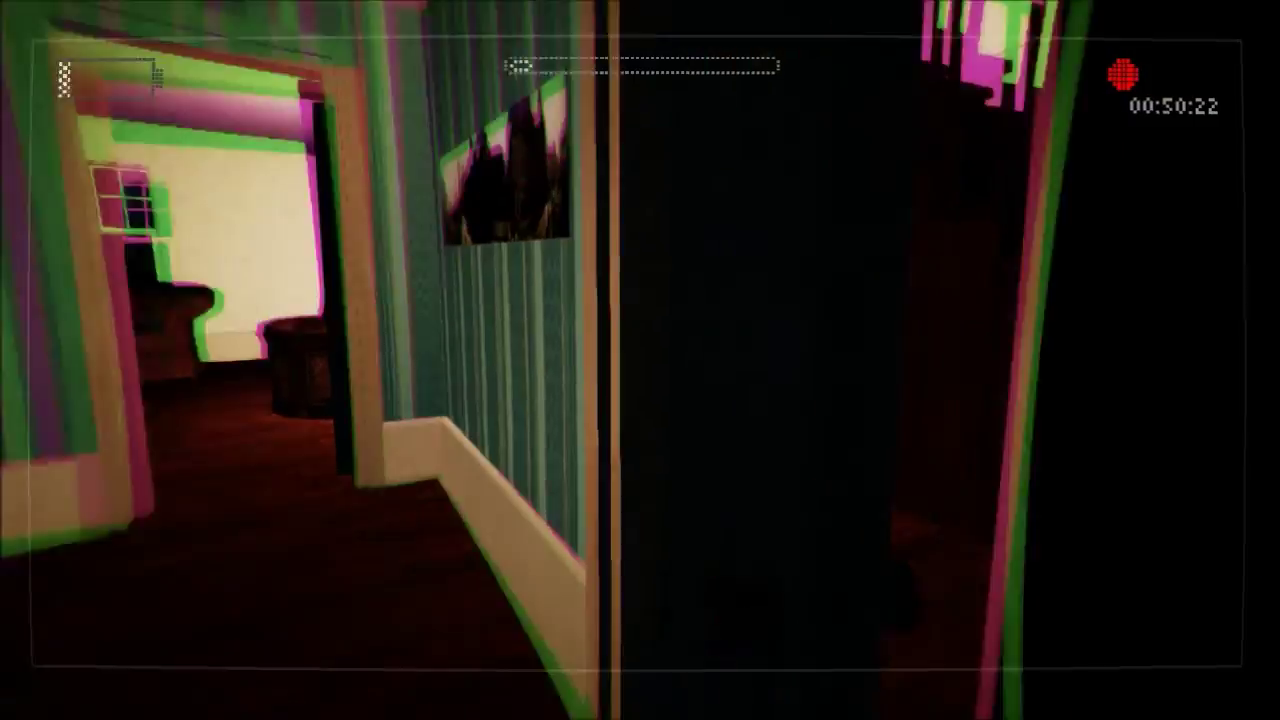
pyautogui.press('w')
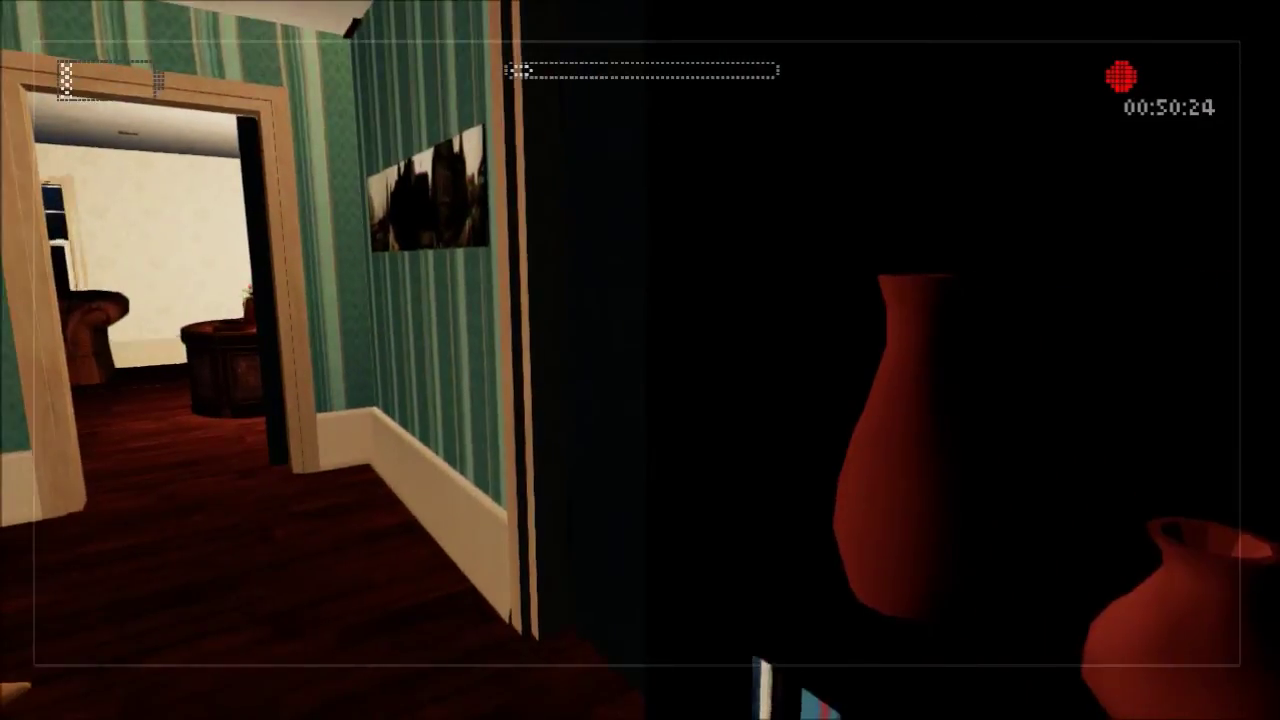
pyautogui.press('w')
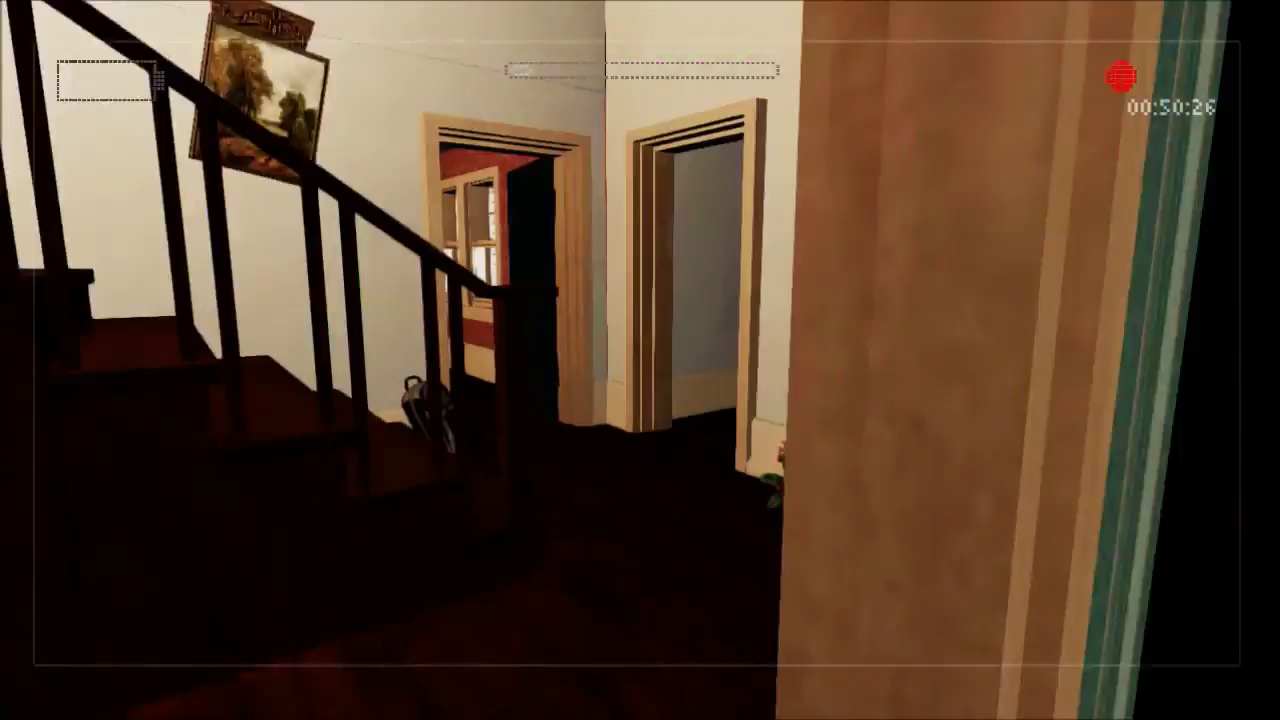
pyautogui.press('w')
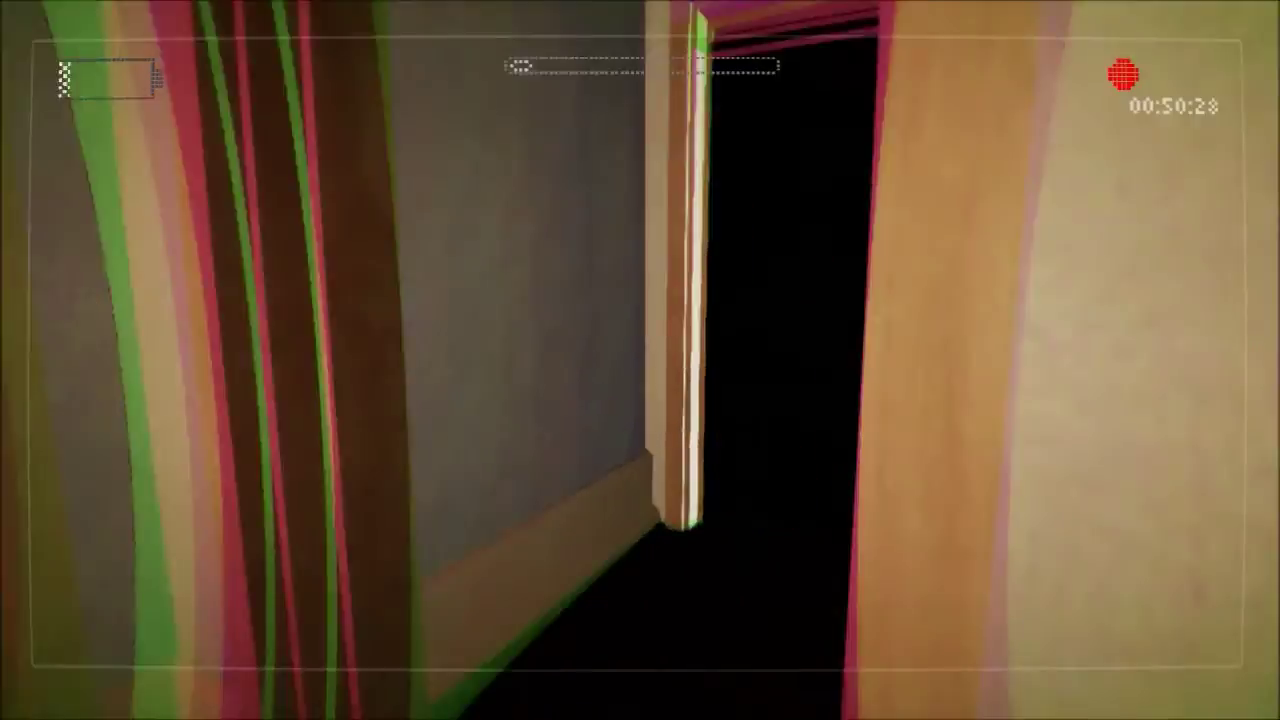
pyautogui.press('w')
pyautogui.click(640, 360)
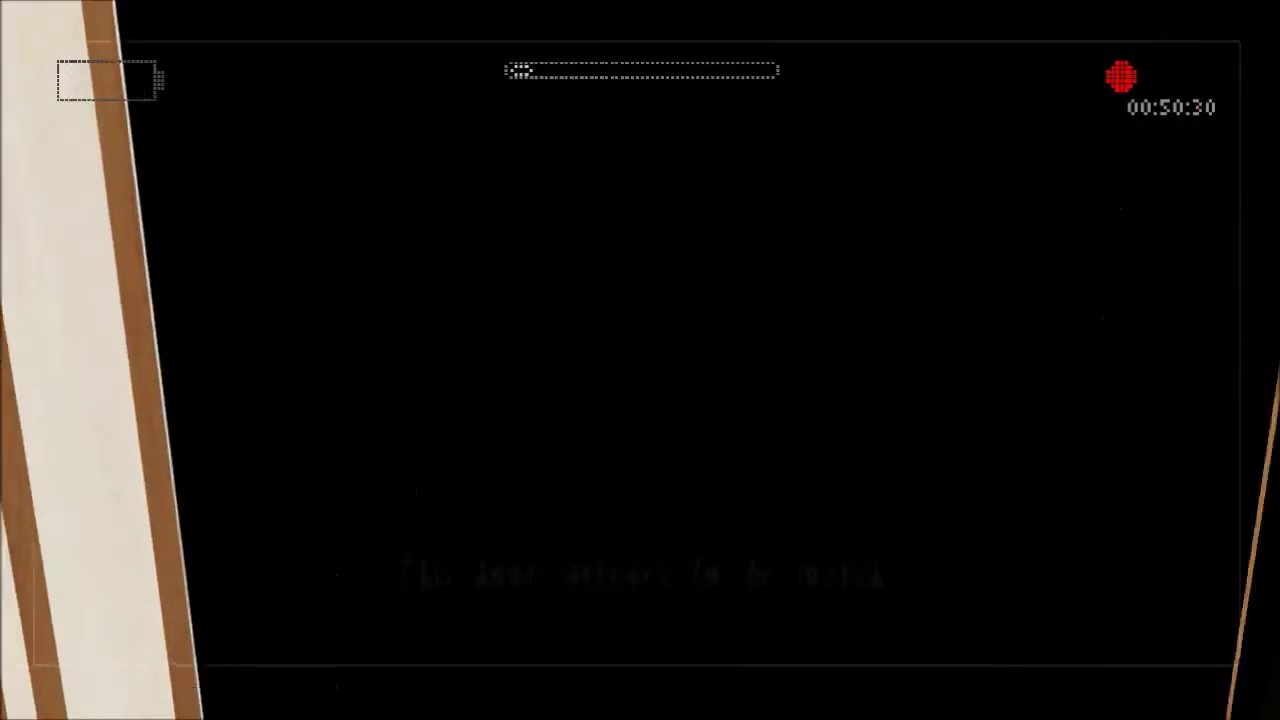